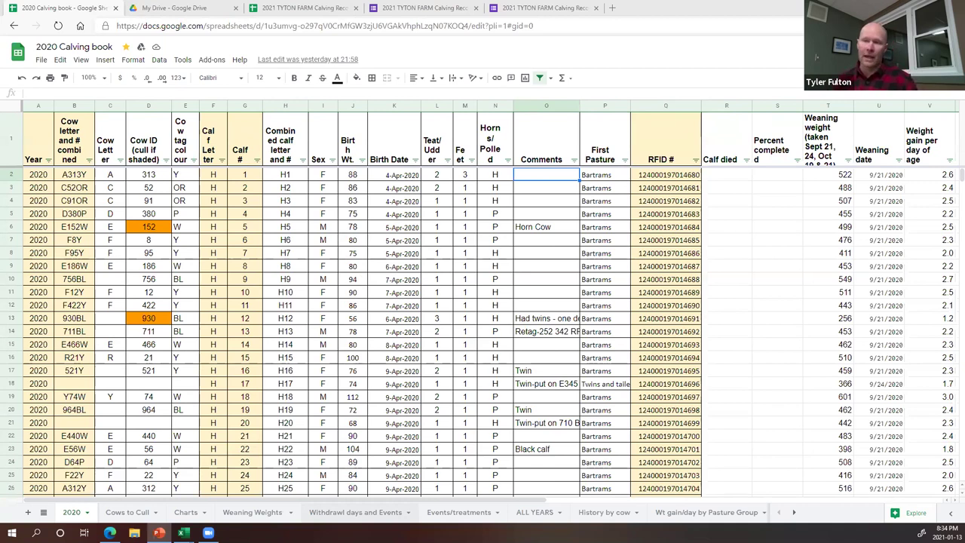
Review the medication withdrawal days list and the 2020 treatment records on the Events/treatments sheet.
{"action": "left_click", "coordinate": [348, 513]}
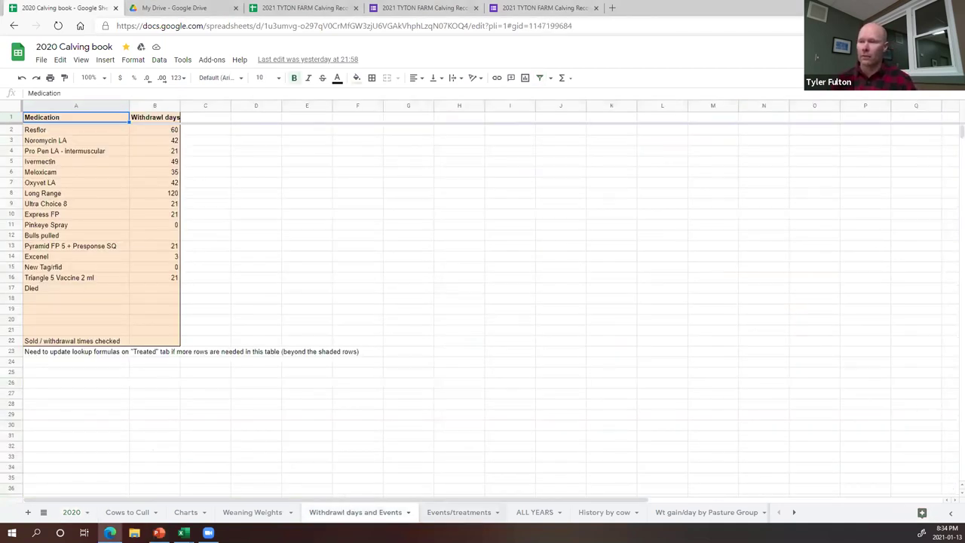
{"action": "left_click", "coordinate": [459, 512]}
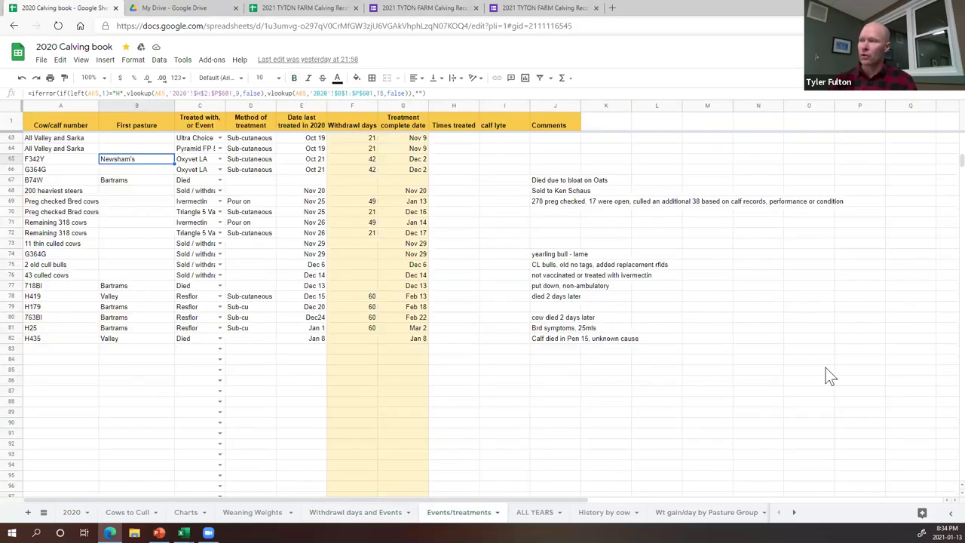
{"action": "scroll", "coordinate": [488, 333], "scroll_direction": "up", "scroll_amount": 10}
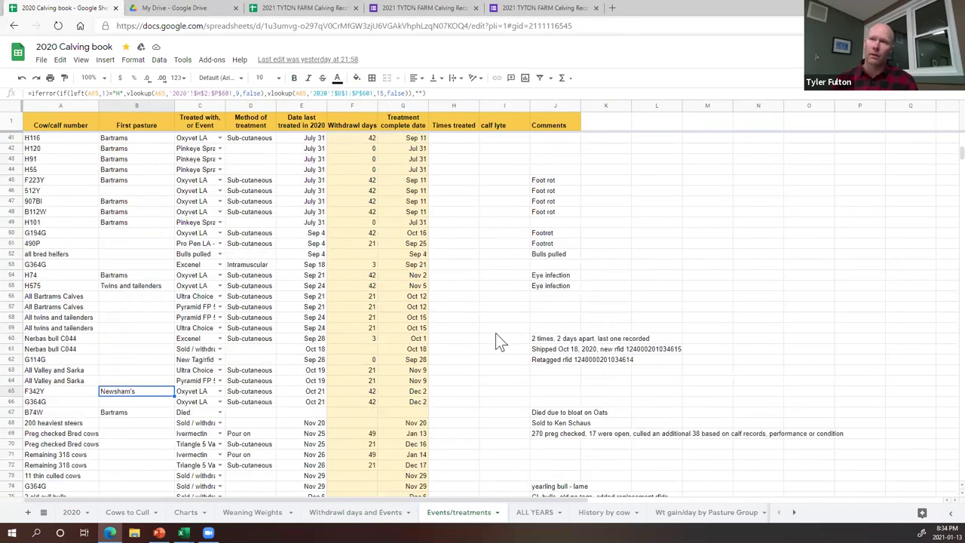
{"action": "scroll", "coordinate": [494, 334], "scroll_direction": "up", "scroll_amount": 5}
{"action": "scroll", "coordinate": [492, 334], "scroll_direction": "up", "scroll_amount": 4}
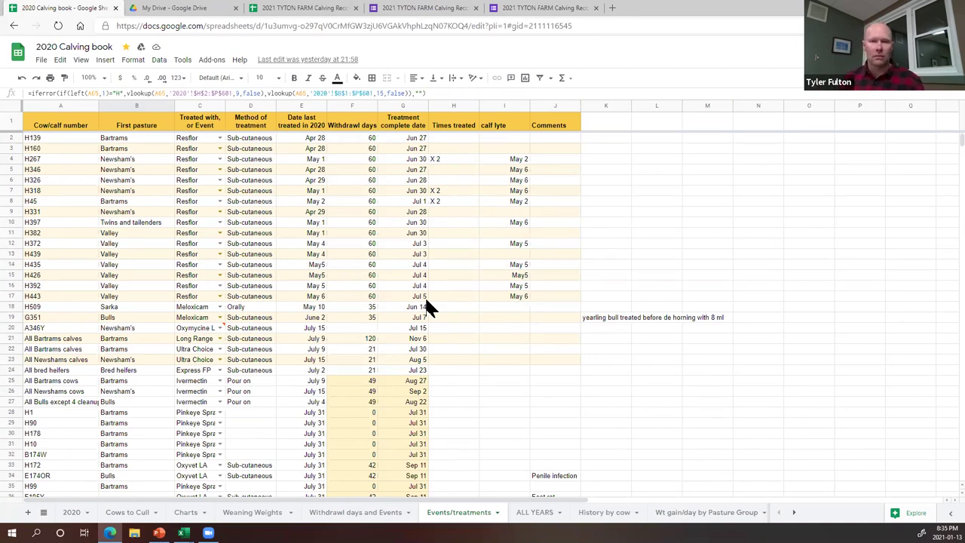
{"action": "scroll", "coordinate": [630, 395], "scroll_direction": "down", "scroll_amount": 4}
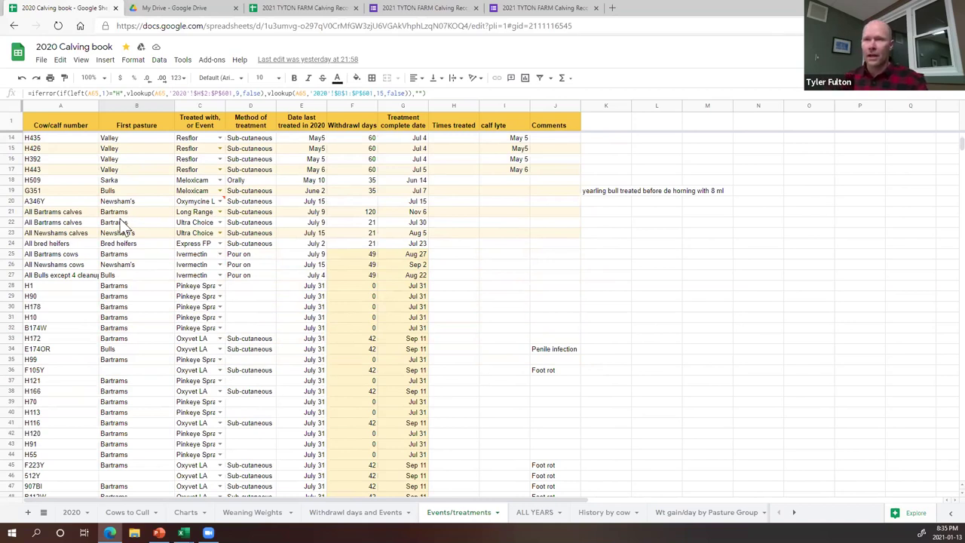
{"action": "scroll", "coordinate": [63, 405], "scroll_direction": "down", "scroll_amount": 1}
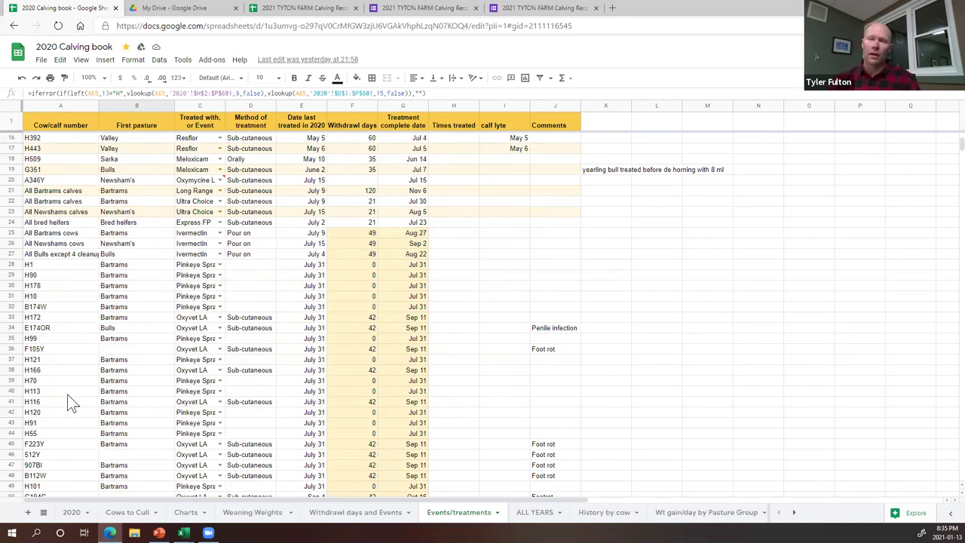
{"action": "scroll", "coordinate": [83, 377], "scroll_direction": "down", "scroll_amount": 2}
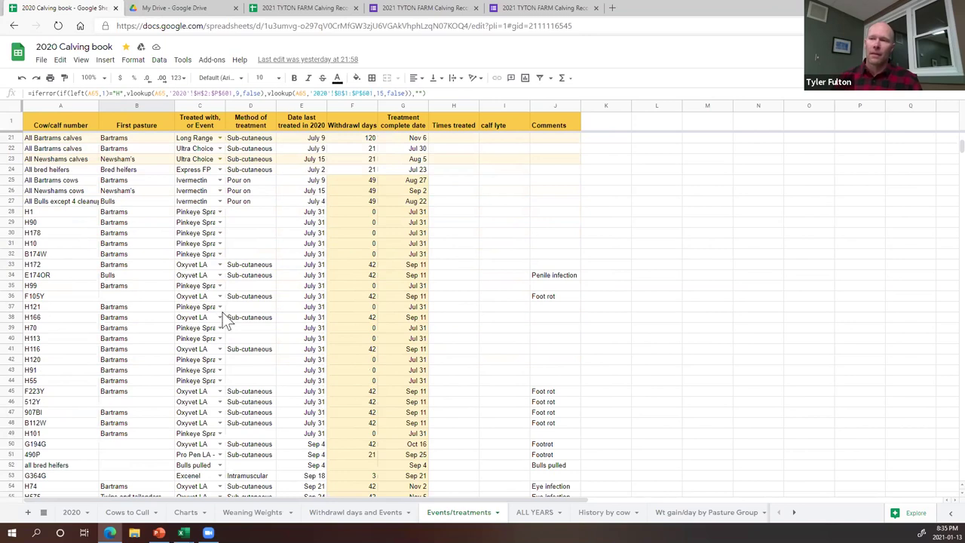
Inspect the treatment and event choices offered for calf H172 and the 200 heaviest steers, and look over the sold-animal entries.
{"action": "left_click", "coordinate": [219, 264]}
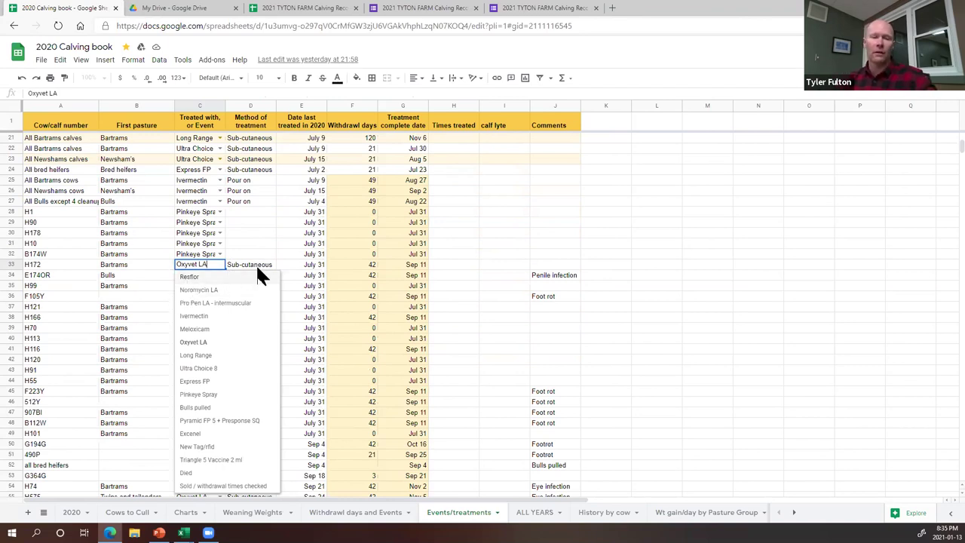
{"action": "key", "text": "Escape"}
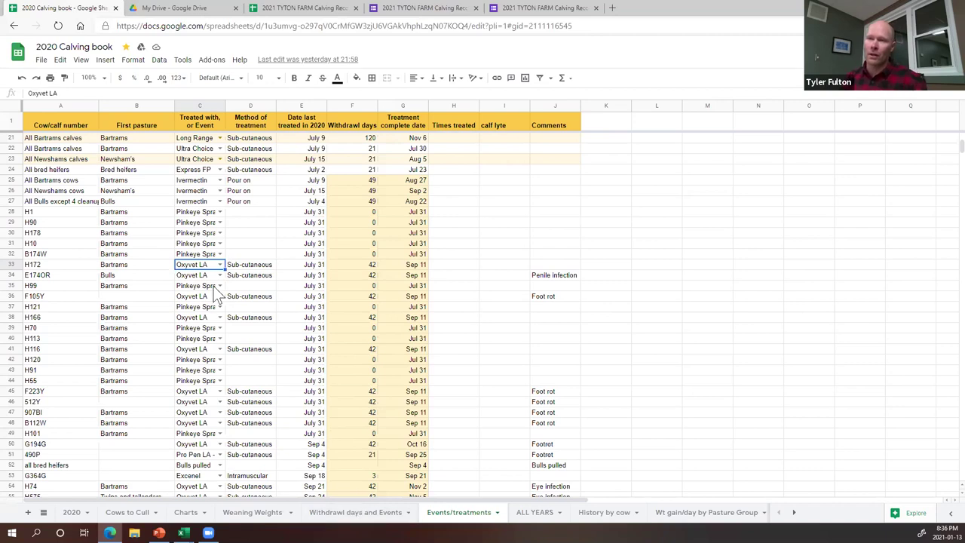
{"action": "left_click", "coordinate": [213, 273]}
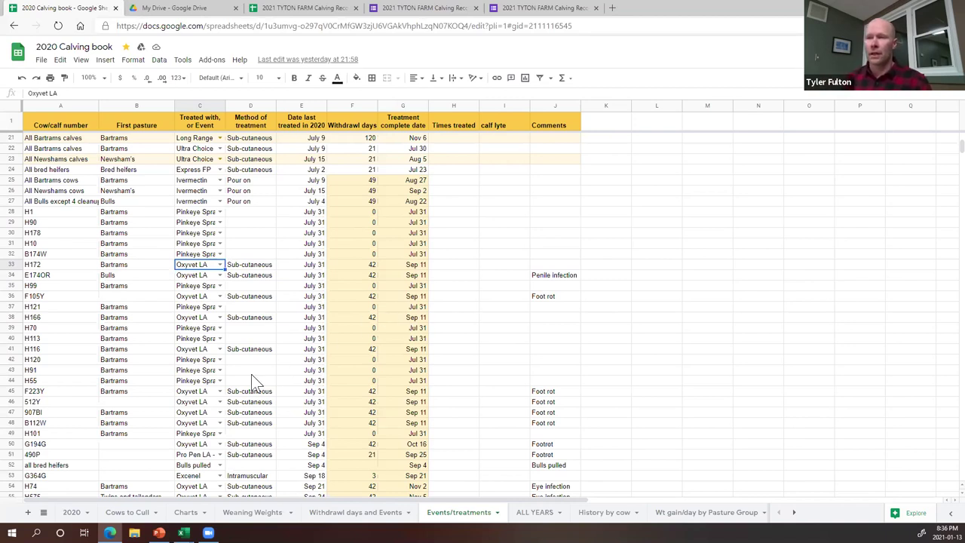
{"action": "scroll", "coordinate": [272, 375], "scroll_direction": "down", "scroll_amount": 10}
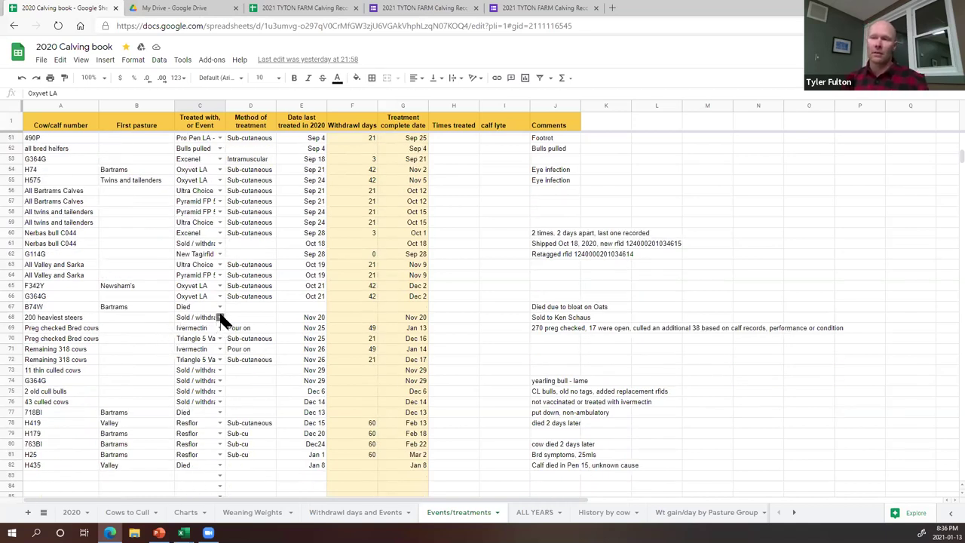
{"action": "left_click", "coordinate": [220, 318]}
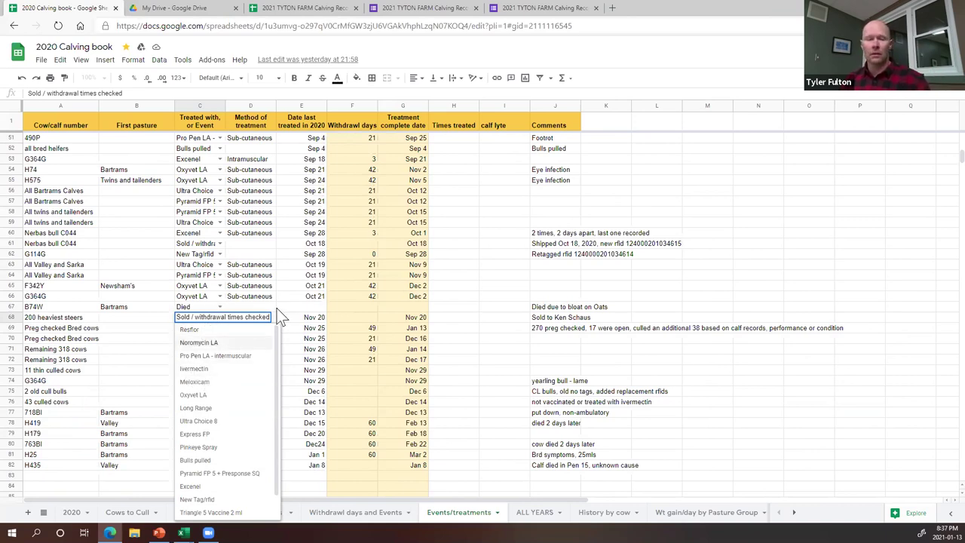
{"action": "key", "text": "Escape"}
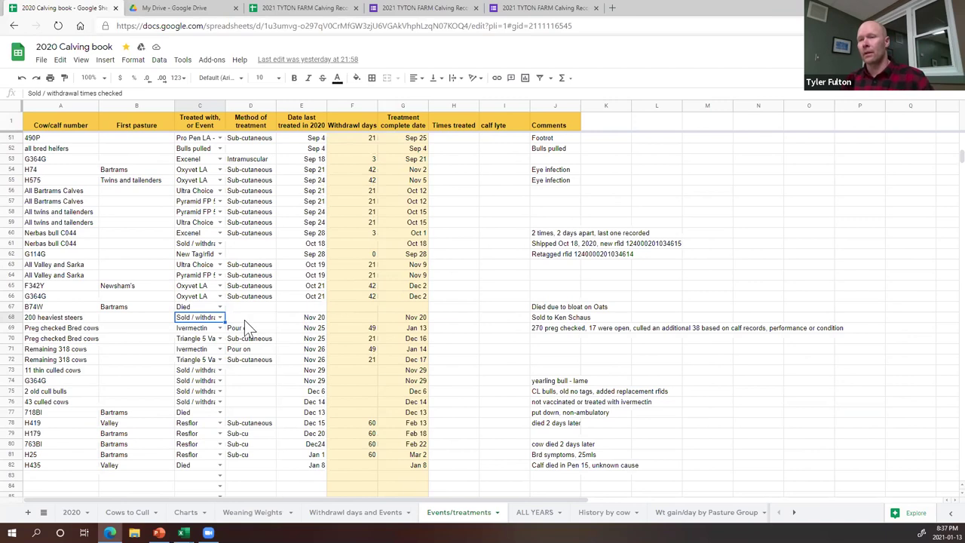
{"action": "scroll", "coordinate": [200, 388], "scroll_direction": "down", "scroll_amount": 1}
{"action": "left_click", "coordinate": [205, 359]}
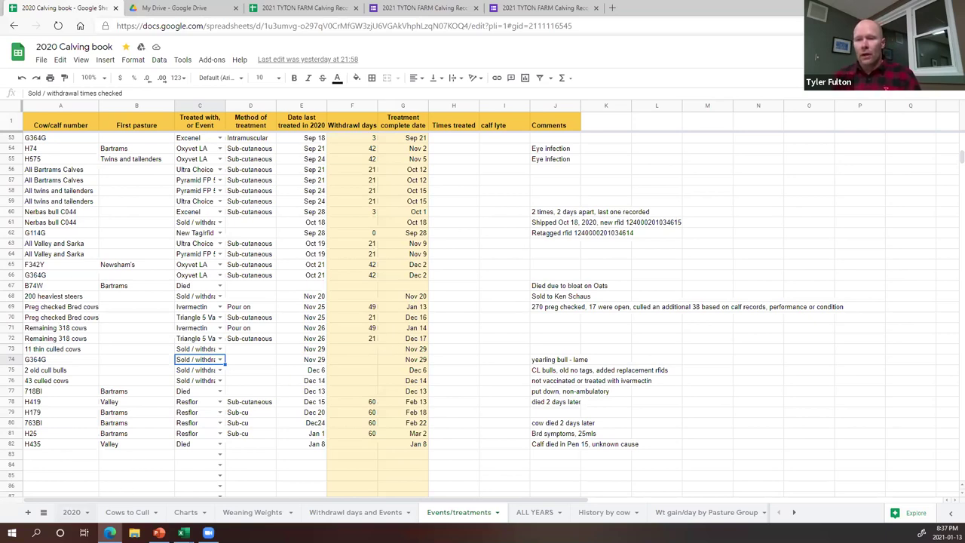
Return to the 2020 sheet, and view the Charts sheet down to the histogram of weight per day of age.
{"action": "left_click", "coordinate": [72, 511]}
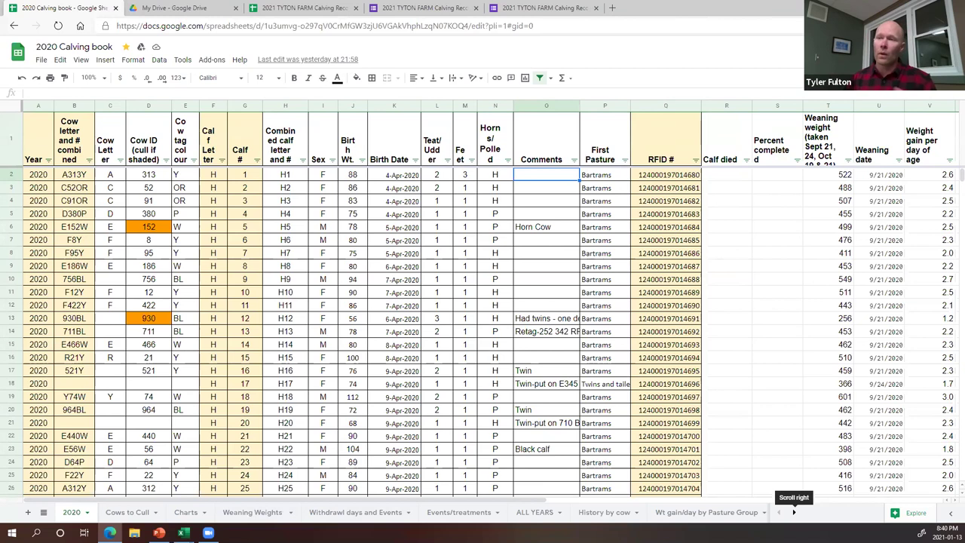
{"action": "left_click", "coordinate": [793, 512]}
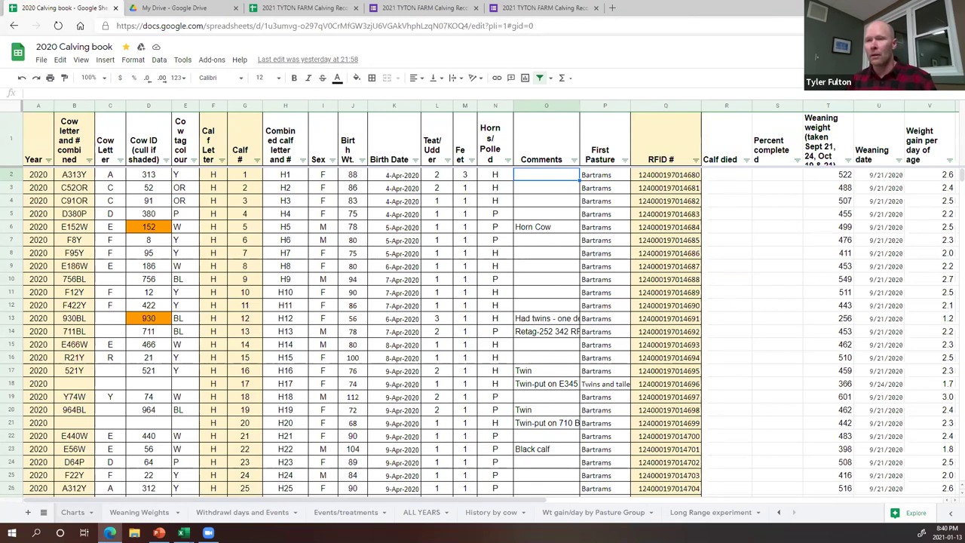
{"action": "left_click", "coordinate": [73, 512]}
{"action": "scroll", "coordinate": [499, 361], "scroll_direction": "down", "scroll_amount": 2}
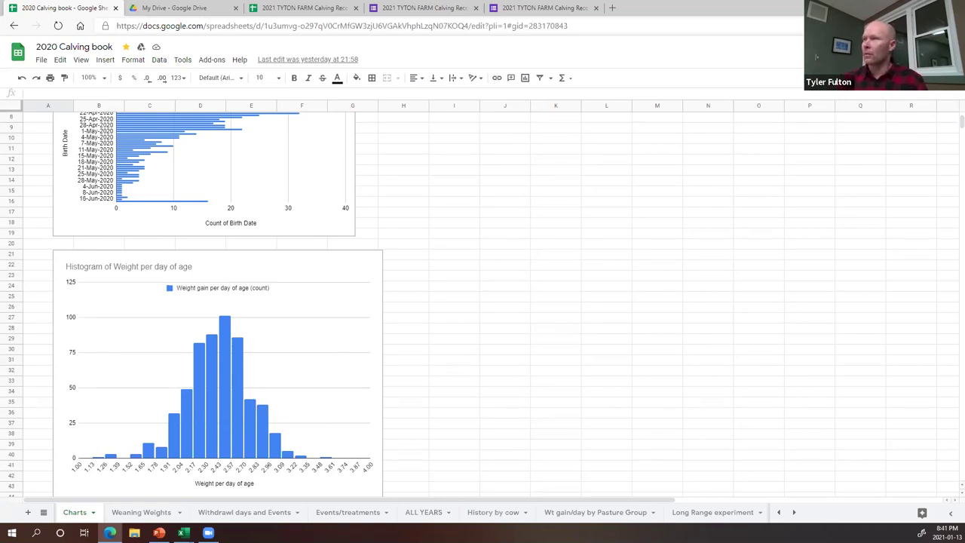
Switch to Excel and view the 2019 heifer stats by calf number and the Top 50 cows project workbook.
{"action": "key", "text": "alt+Tab"}
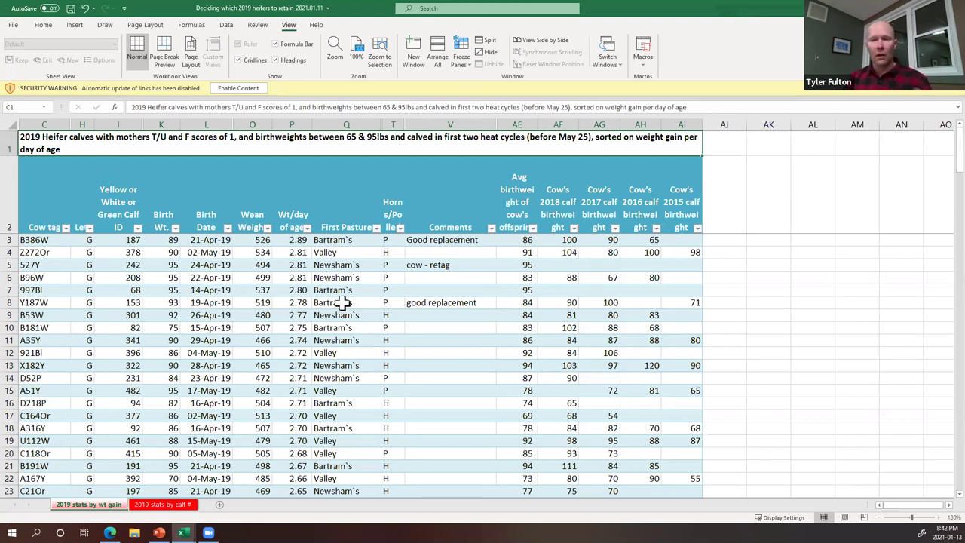
{"action": "left_click", "coordinate": [164, 510]}
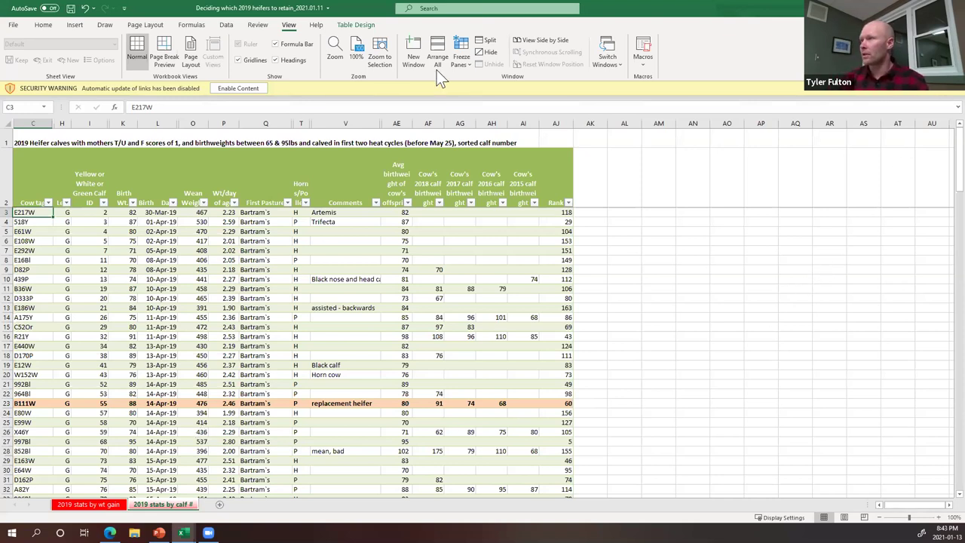
{"action": "key", "text": "ctrl+Tab"}
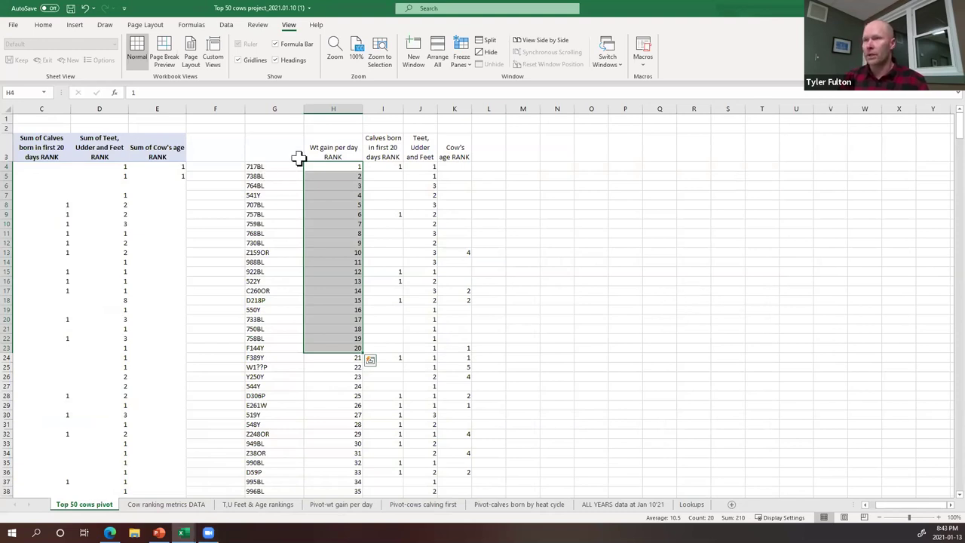
Switch back to the calving book in the browser and view the Long Range experiment and Wt gain/day by Pasture Group sheets.
{"action": "left_click", "coordinate": [109, 532]}
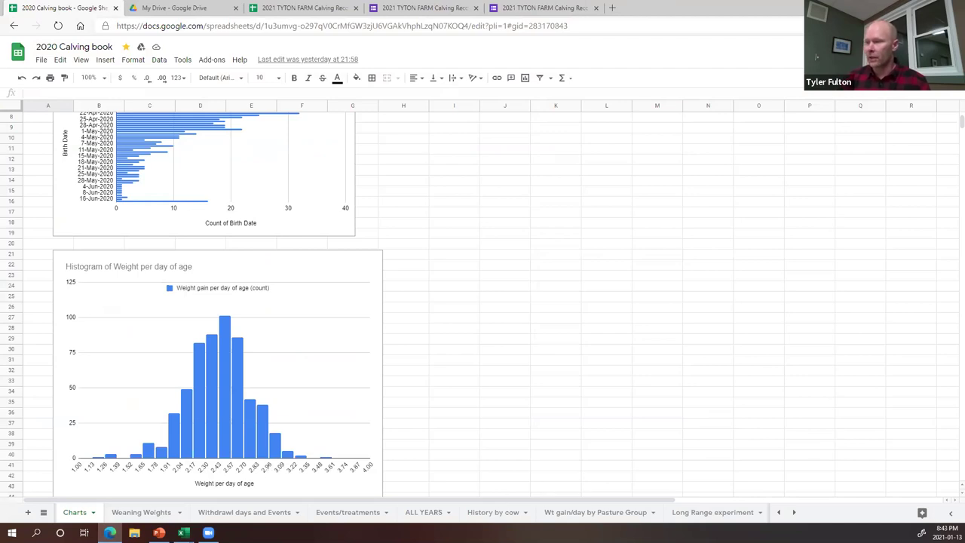
{"action": "left_click", "coordinate": [712, 512]}
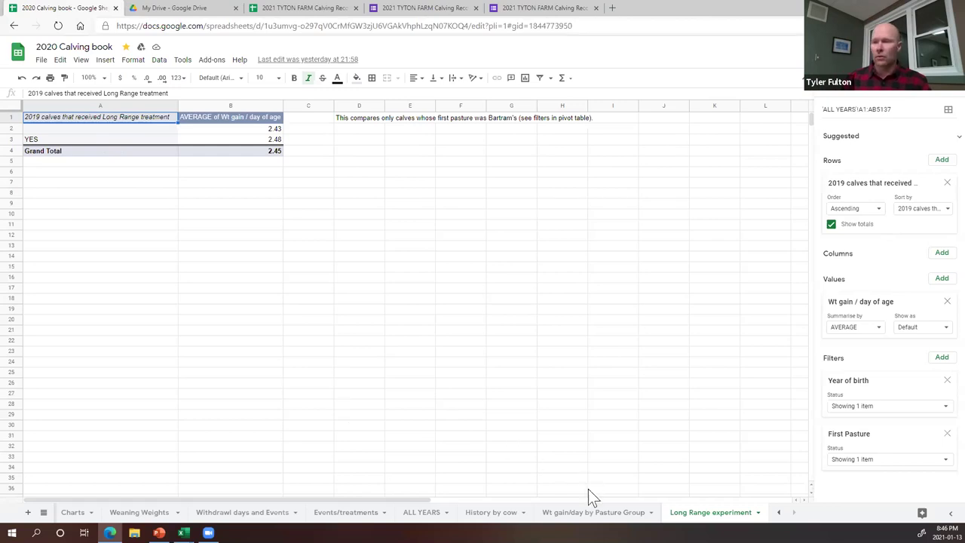
{"action": "left_click", "coordinate": [592, 511]}
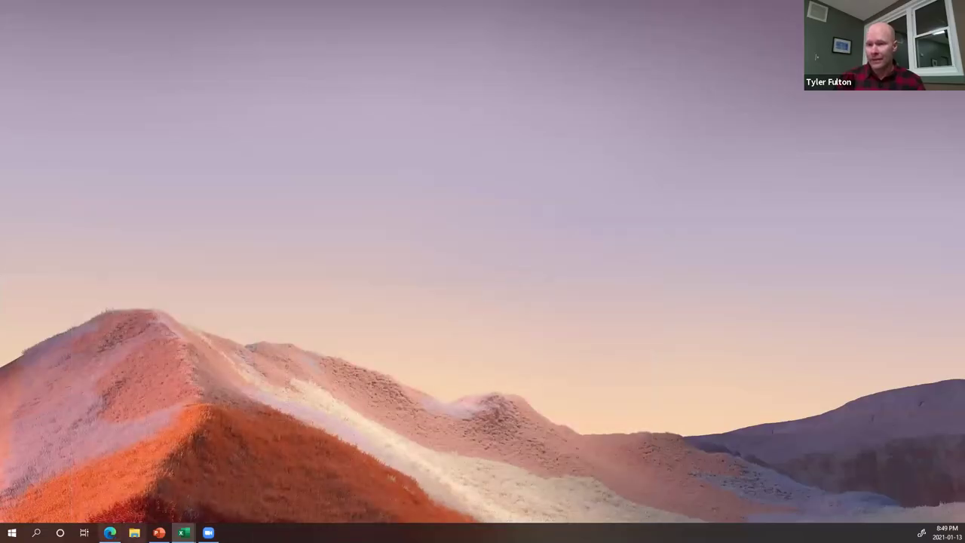
{"action": "left_click", "coordinate": [109, 532]}
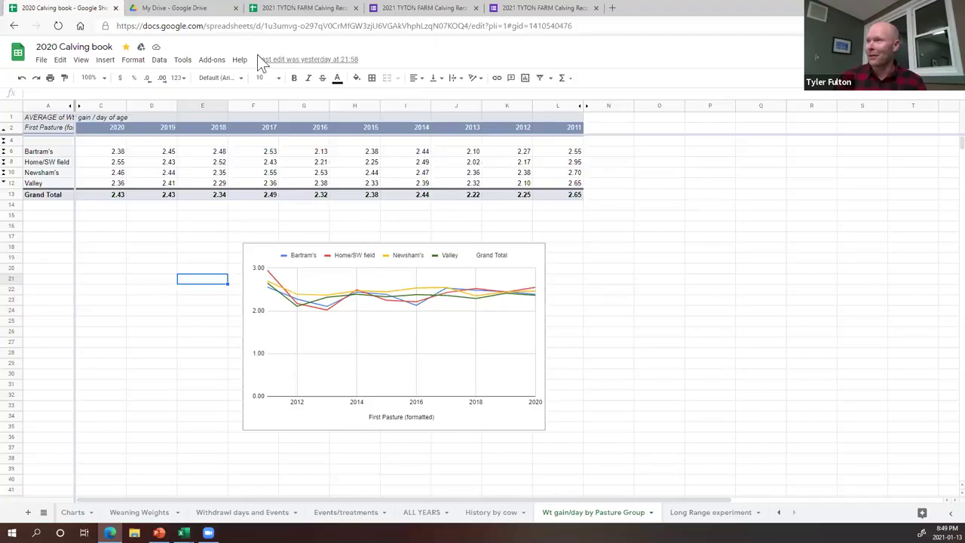
In the 2021 TYTON FARM Calving Records form editor, insert T36 at the start of the cow tag question's title.
{"action": "left_click", "coordinate": [411, 9]}
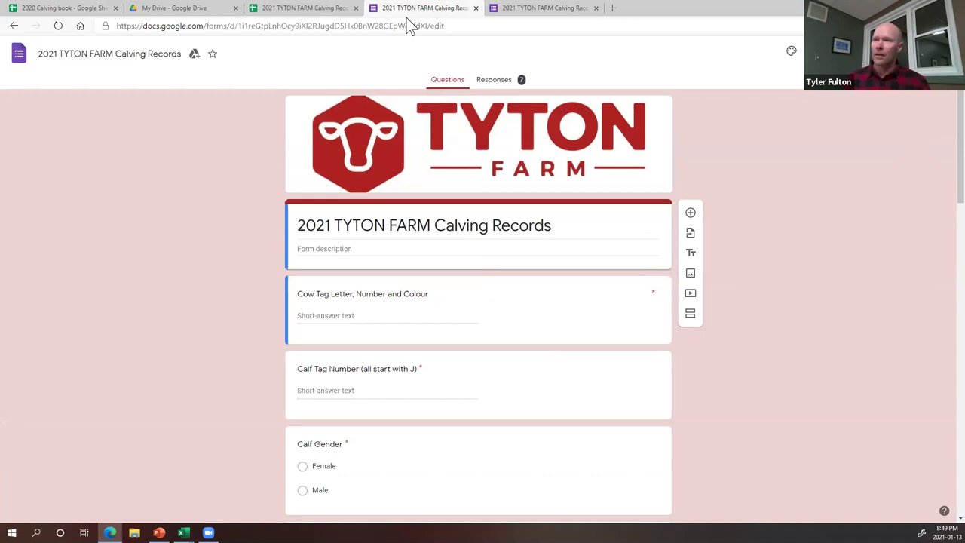
{"action": "left_click", "coordinate": [333, 315]}
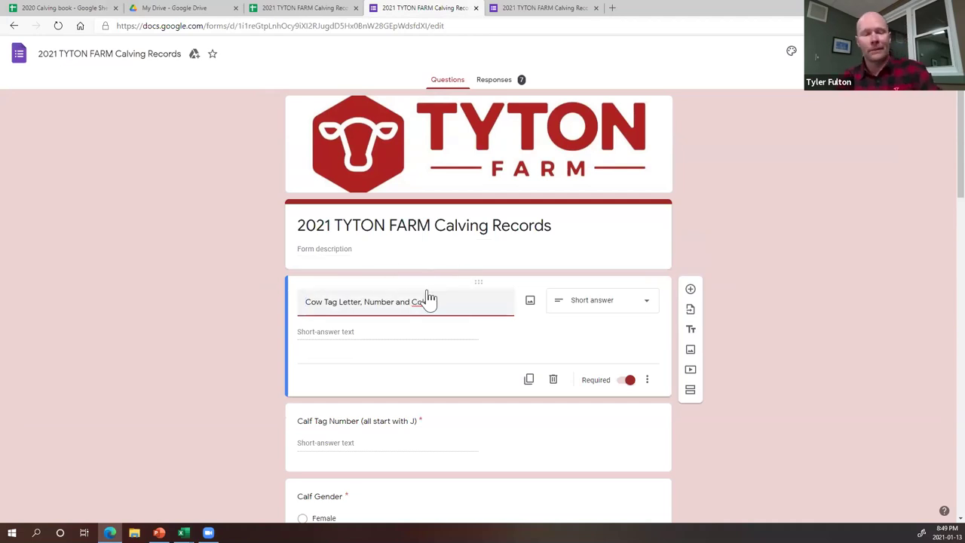
{"action": "type", "text": "T3"}
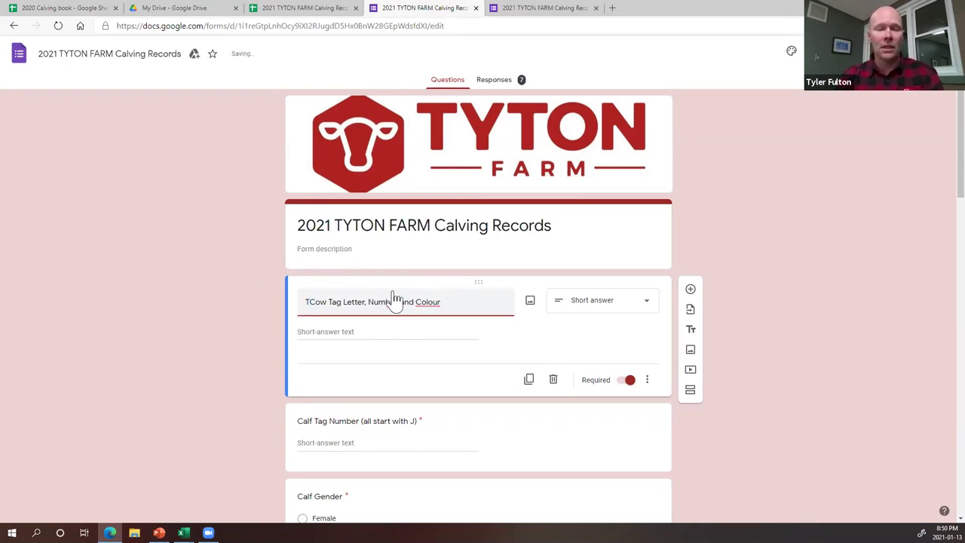
{"action": "type", "text": "6"}
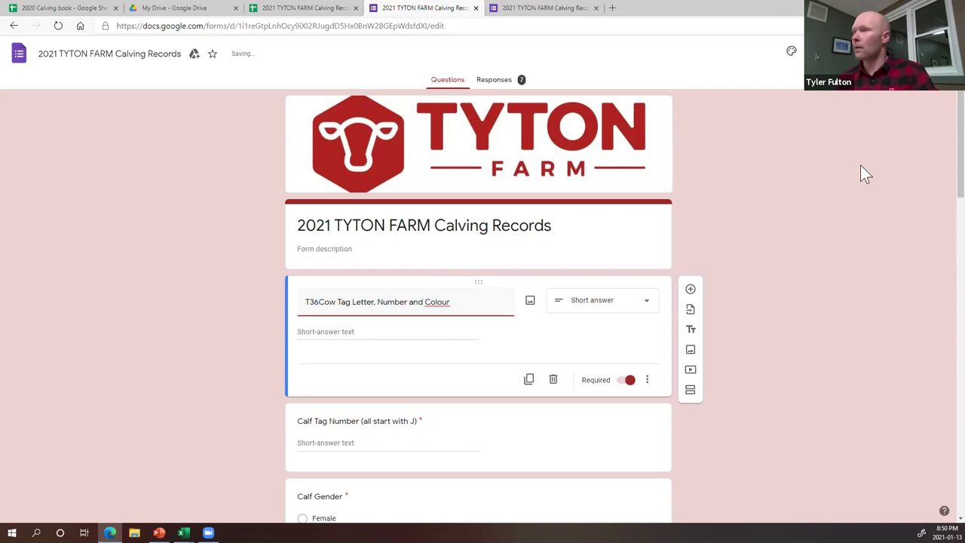
Preview the calving form and answer T36y for the cow tag and 8 for the calf tag number.
{"action": "left_click", "coordinate": [819, 51]}
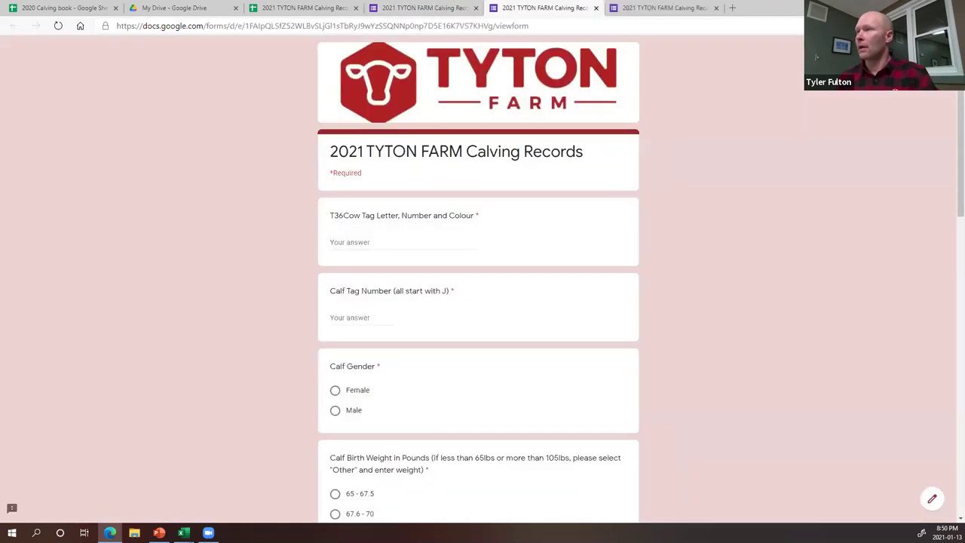
{"action": "left_click", "coordinate": [367, 243]}
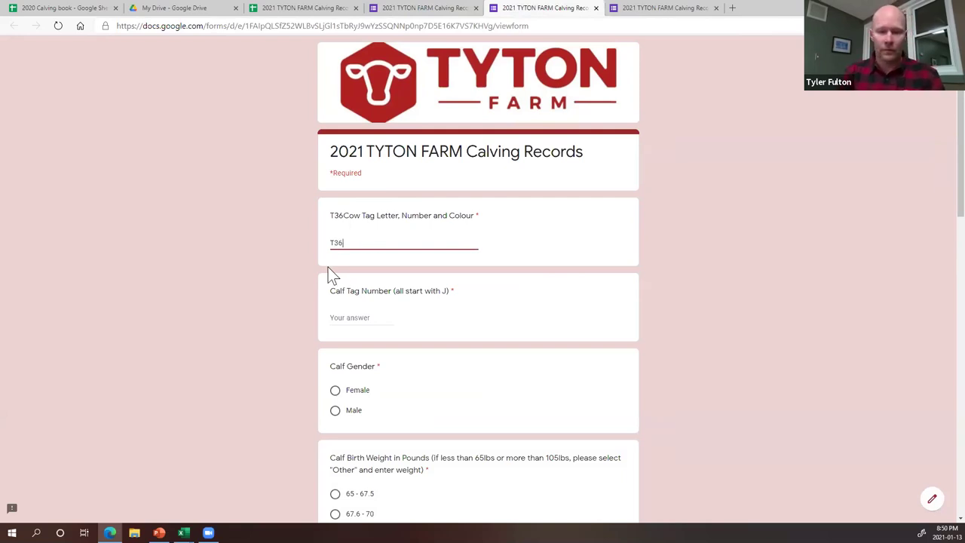
{"action": "left_click", "coordinate": [352, 317]}
{"action": "type", "text": "8"}
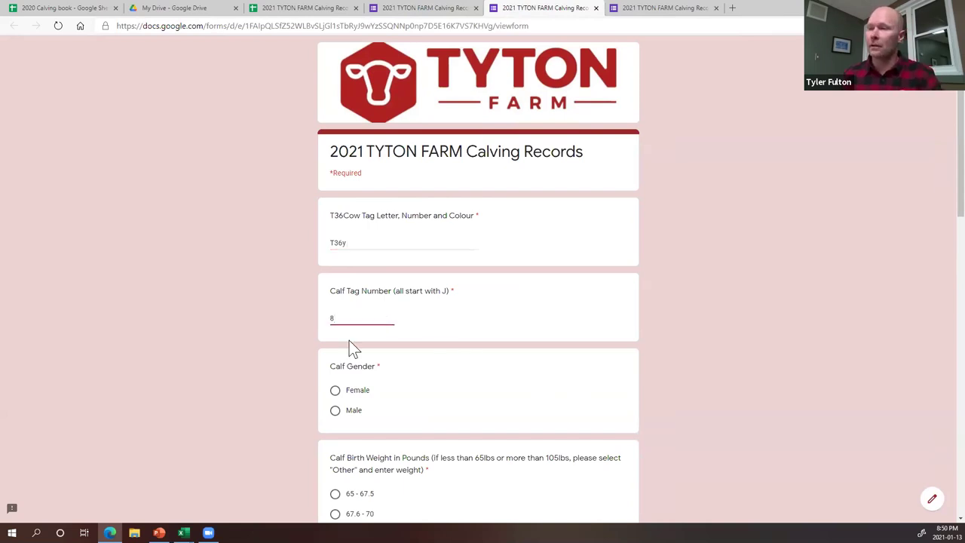
Record the calf as Female, with a birth weight of 85.1 - 87.5 pounds and Horns.
{"action": "left_click", "coordinate": [341, 394]}
{"action": "scroll", "coordinate": [365, 448], "scroll_direction": "down", "scroll_amount": 4}
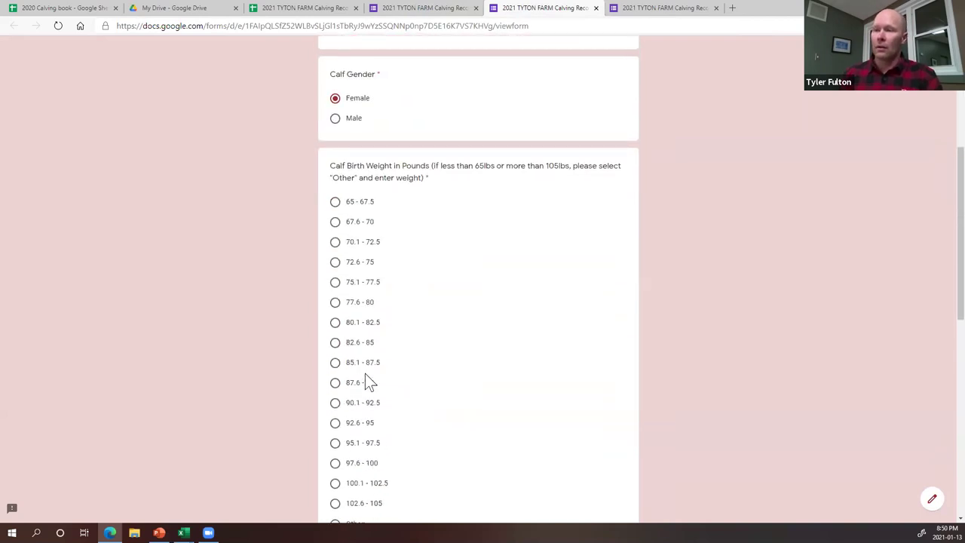
{"action": "left_click", "coordinate": [336, 363]}
{"action": "scroll", "coordinate": [377, 366], "scroll_direction": "down", "scroll_amount": 5}
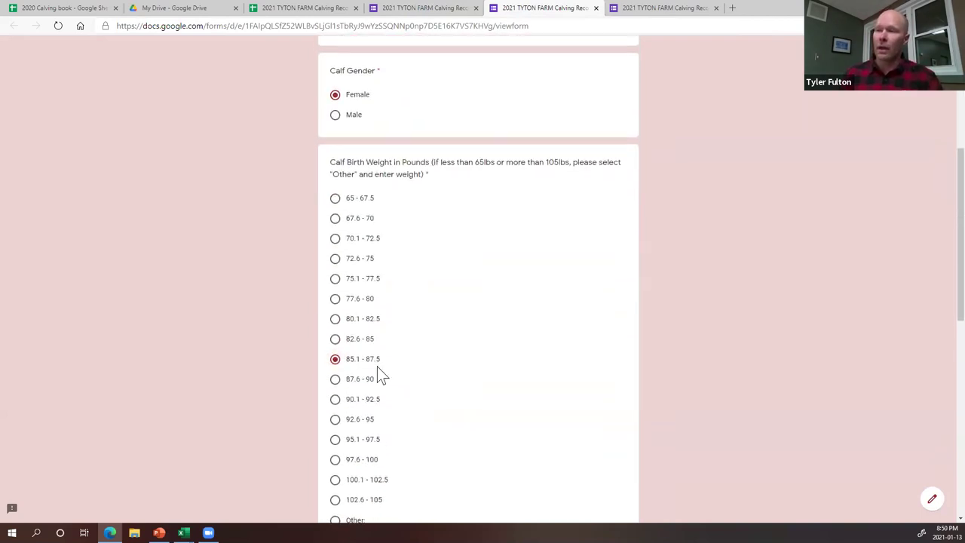
{"action": "left_click", "coordinate": [337, 233]}
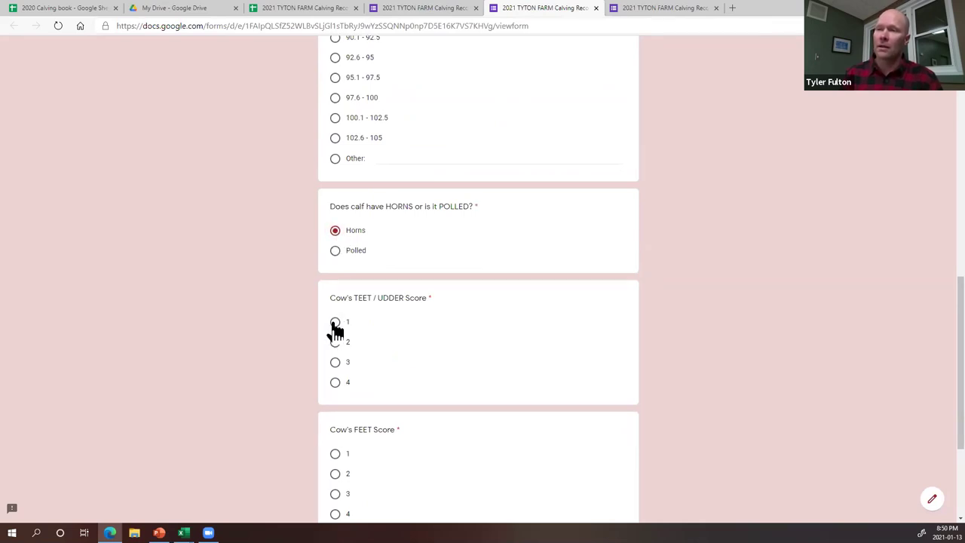
Score the cow's teet/udder 1 and feet 2, leave the comments empty, and submit the calving record.
{"action": "left_click", "coordinate": [336, 473]}
{"action": "scroll", "coordinate": [392, 455], "scroll_direction": "down", "scroll_amount": 2}
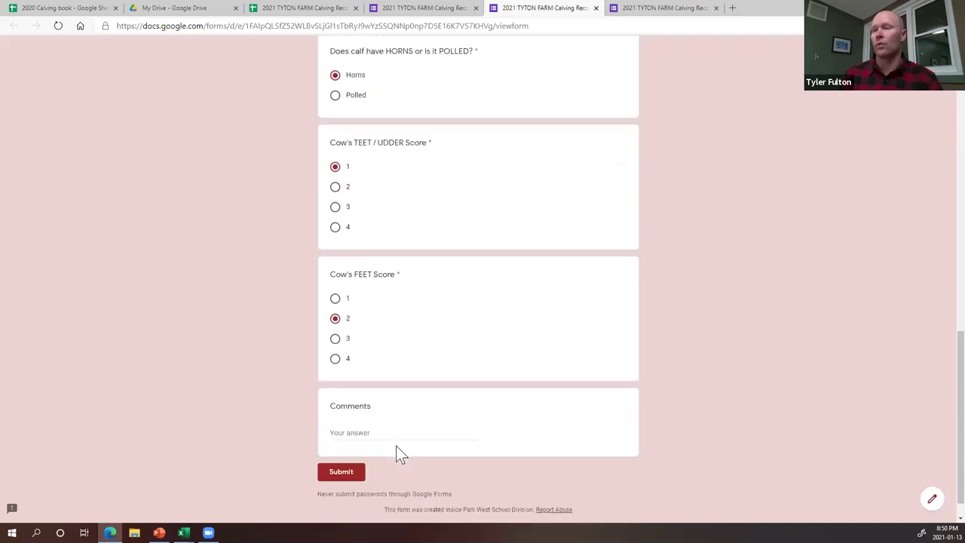
{"action": "scroll", "coordinate": [396, 445], "scroll_direction": "down", "scroll_amount": 1}
{"action": "left_click", "coordinate": [371, 403]}
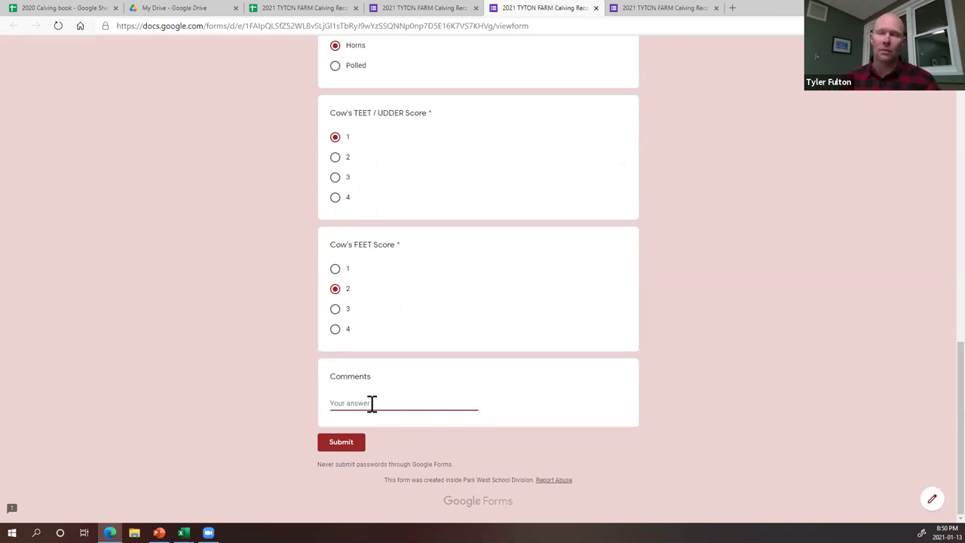
{"action": "left_click", "coordinate": [346, 444]}
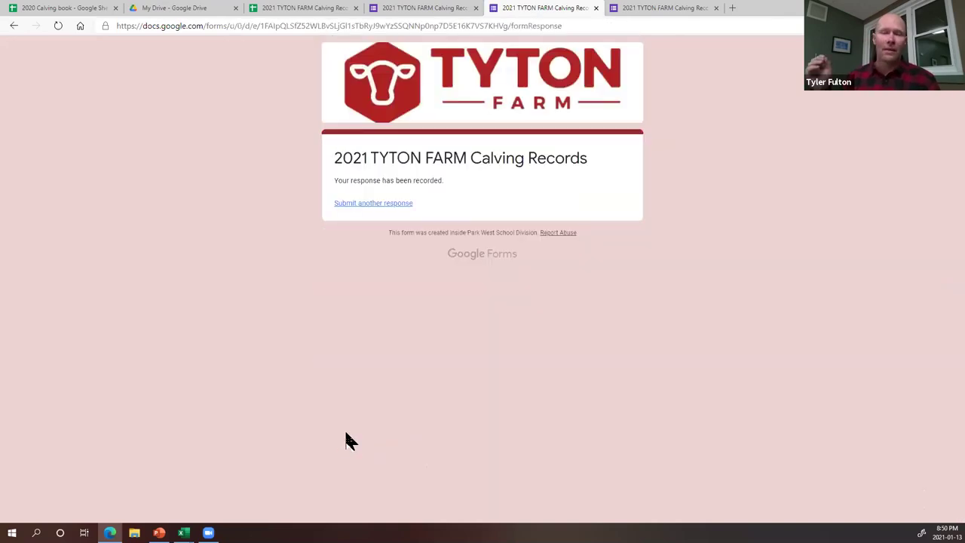
View the form's responses spreadsheet and locate the timestamp of the record submitted for cow T36y.
{"action": "left_click", "coordinate": [265, 10]}
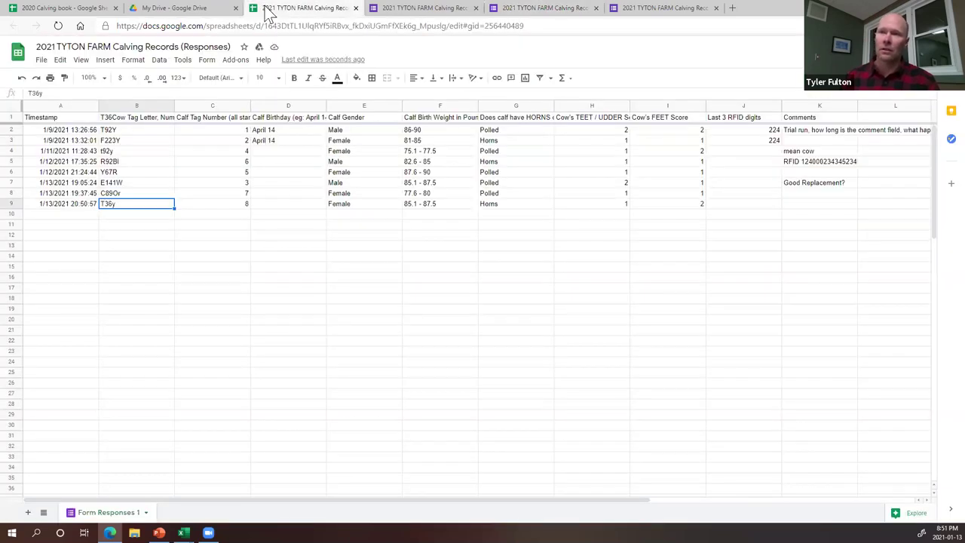
{"action": "key", "text": "Return"}
{"action": "left_click", "coordinate": [71, 204]}
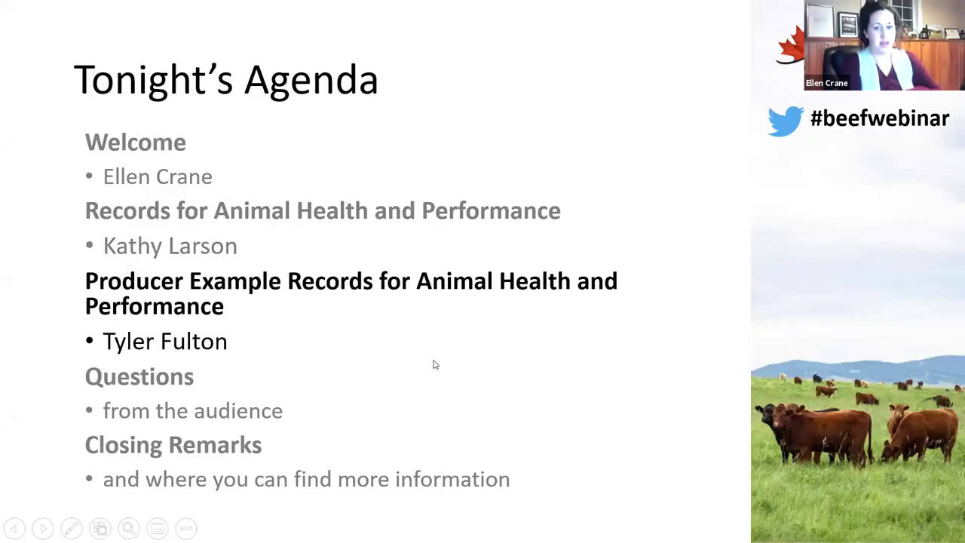
{"action": "left_click", "coordinate": [433, 365]}
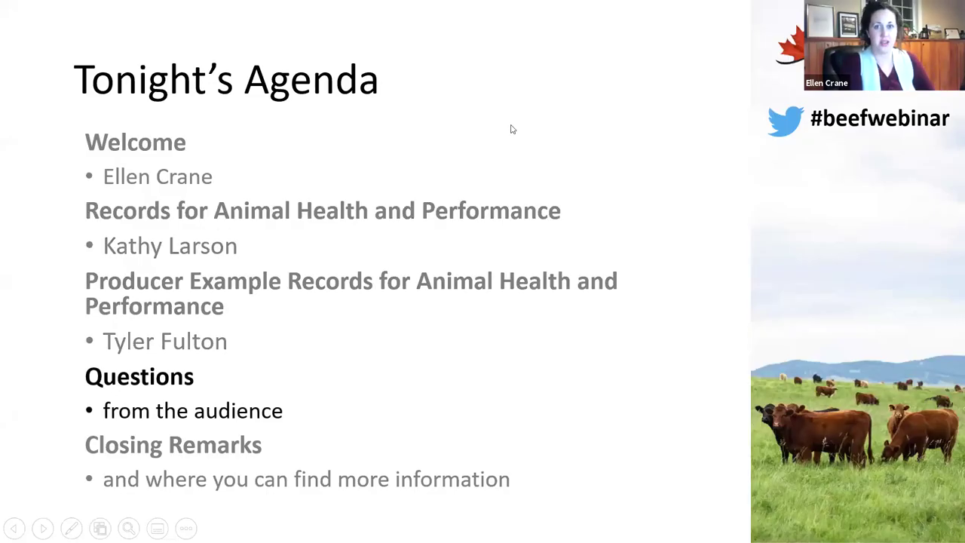